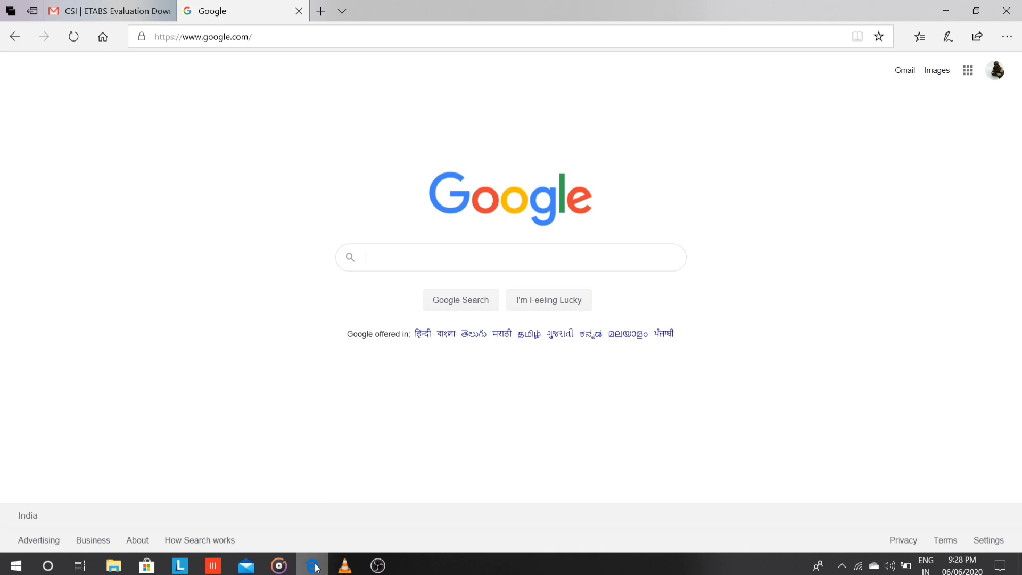
- Search Google for 'csi america' by picking it from the 'csi' suggestions
type("csi")
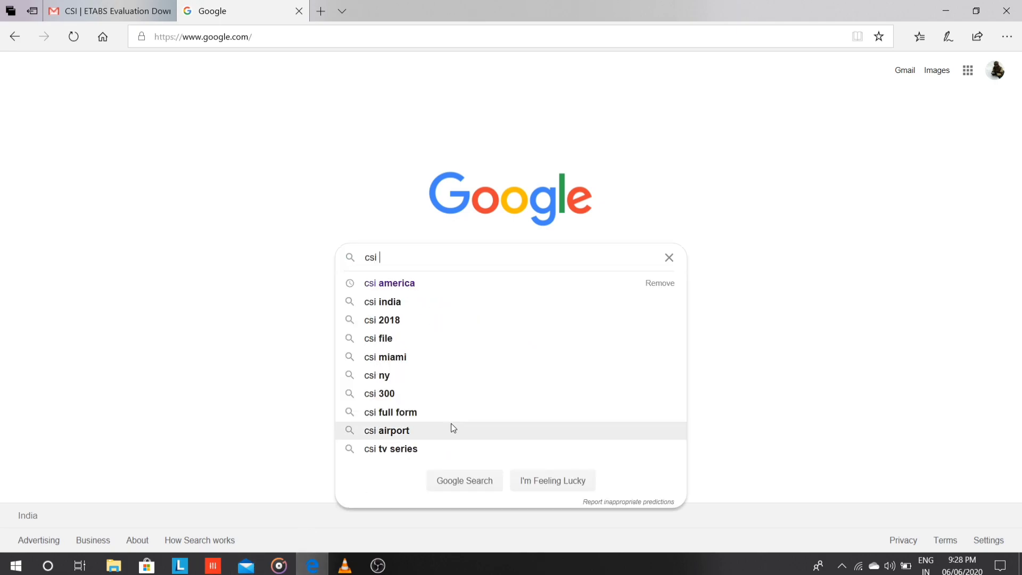
left_click(462, 287)
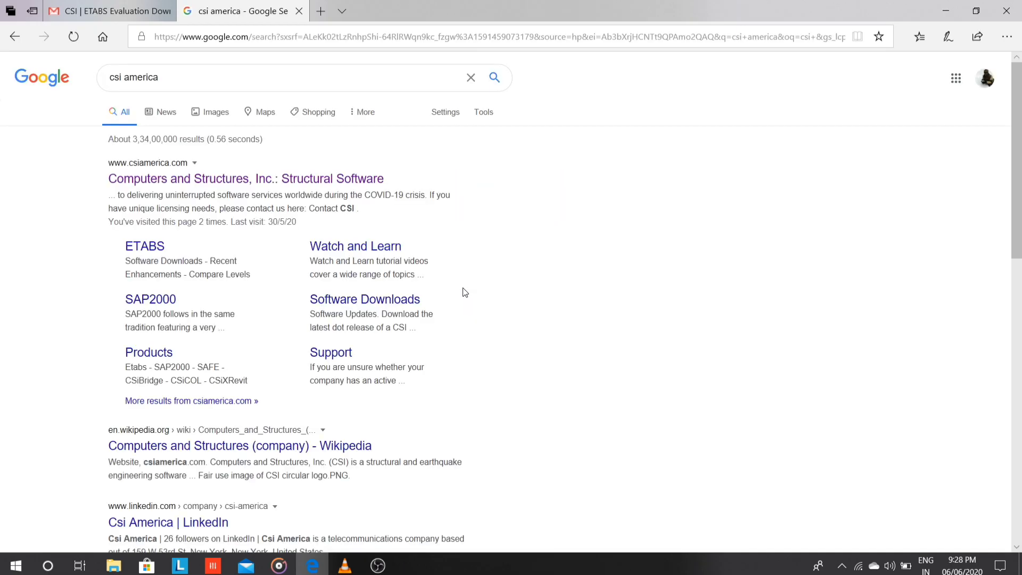
- Open the csiamerica.com result and go to the ETABS v18 product page via its card
left_click(243, 178)
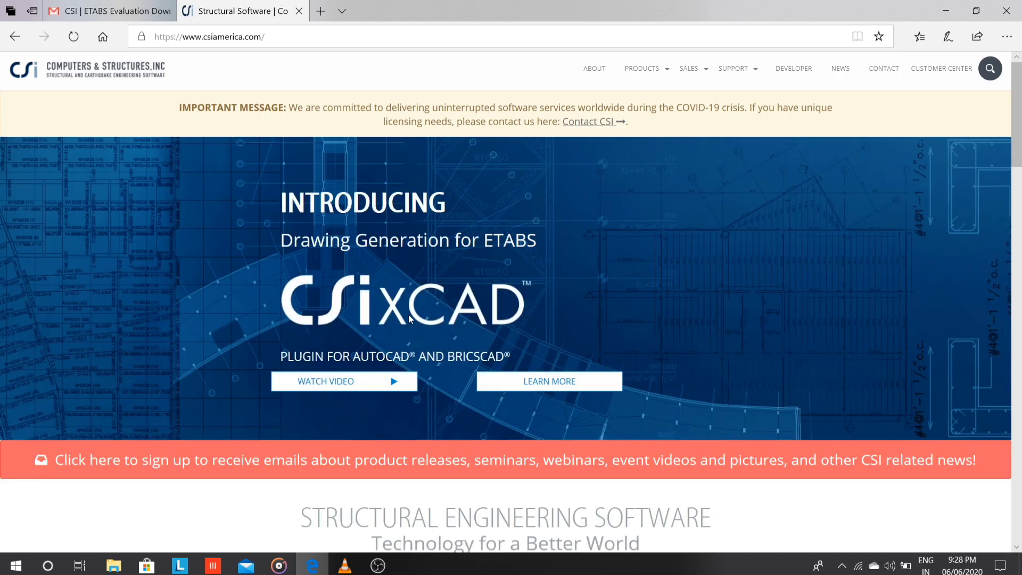
scroll(410, 319, "down", 7)
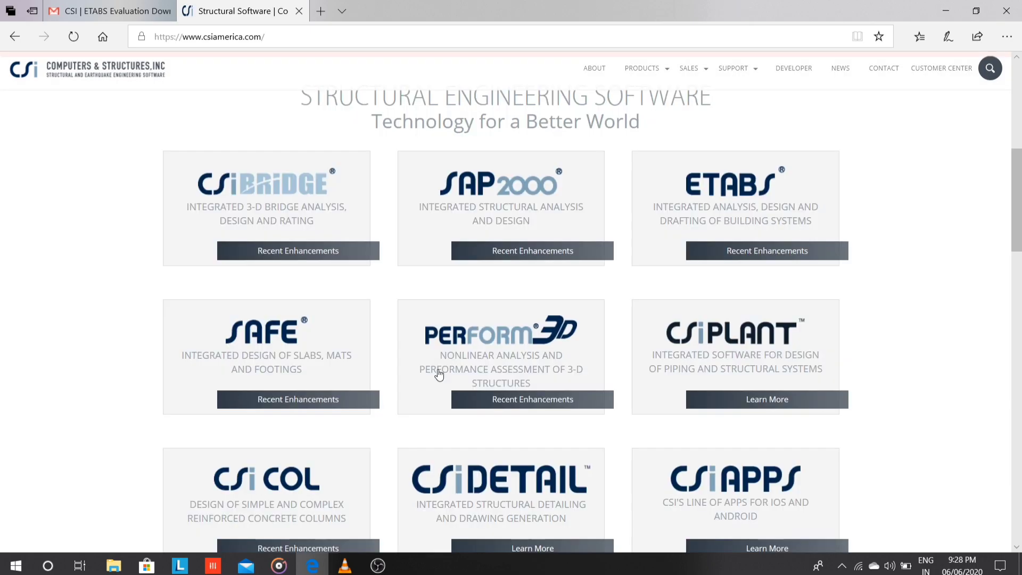
scroll(439, 372, "down", 2)
scroll(649, 318, "up", 4)
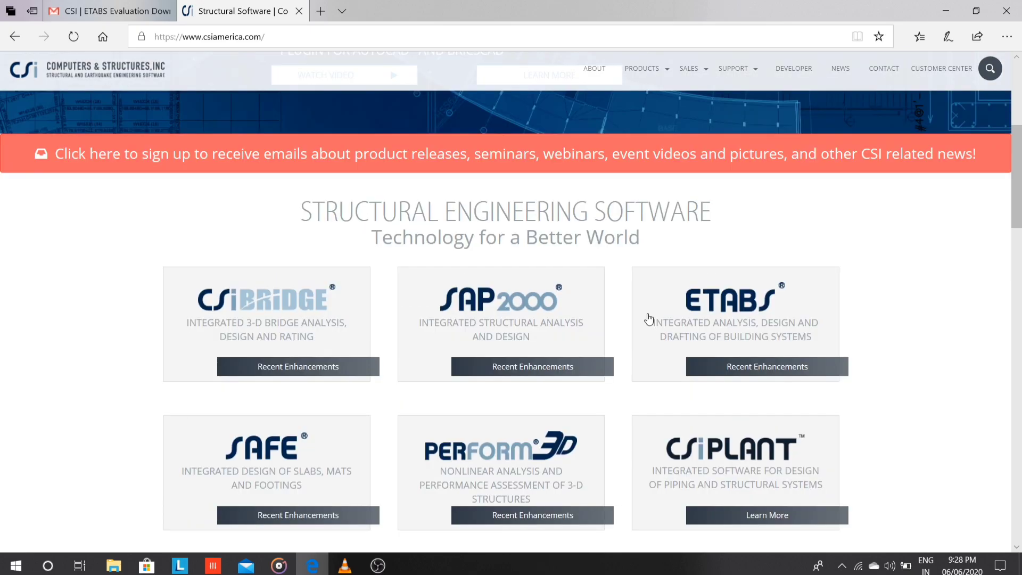
left_click(763, 322)
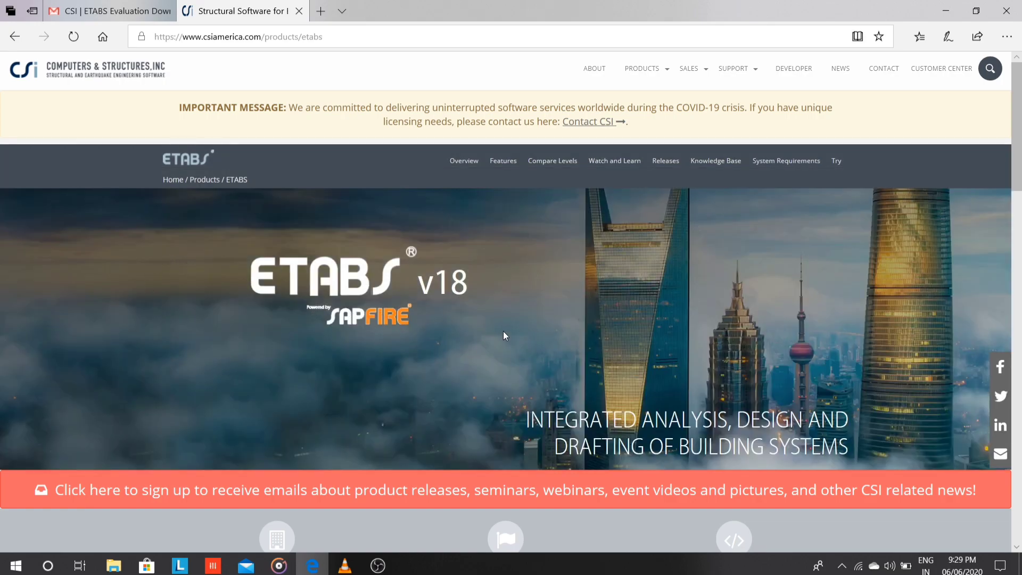
- Open the ETABS evaluation request form from the product page
scroll(505, 370, "down", 3)
scroll(503, 372, "down", 4)
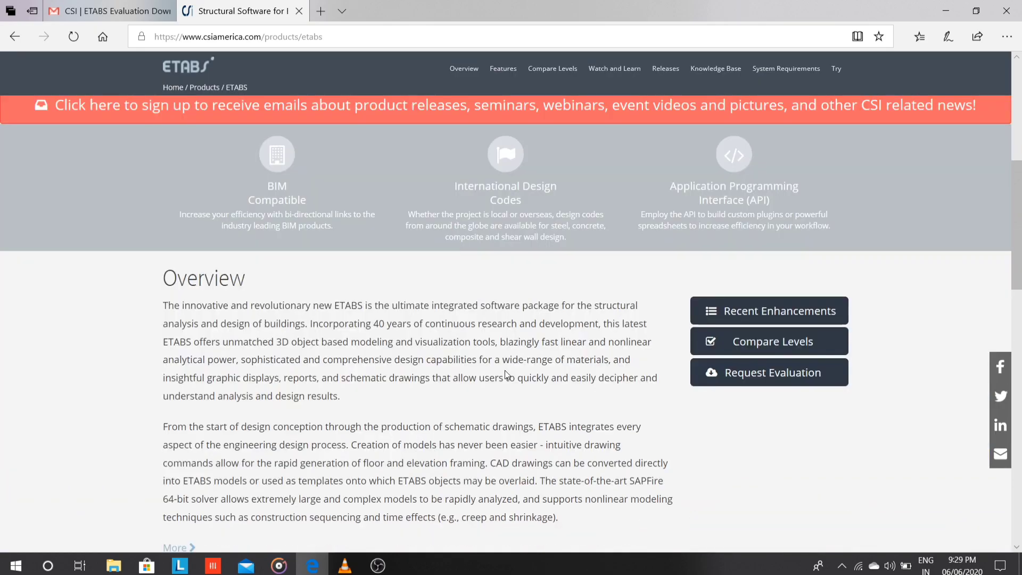
left_click(767, 376)
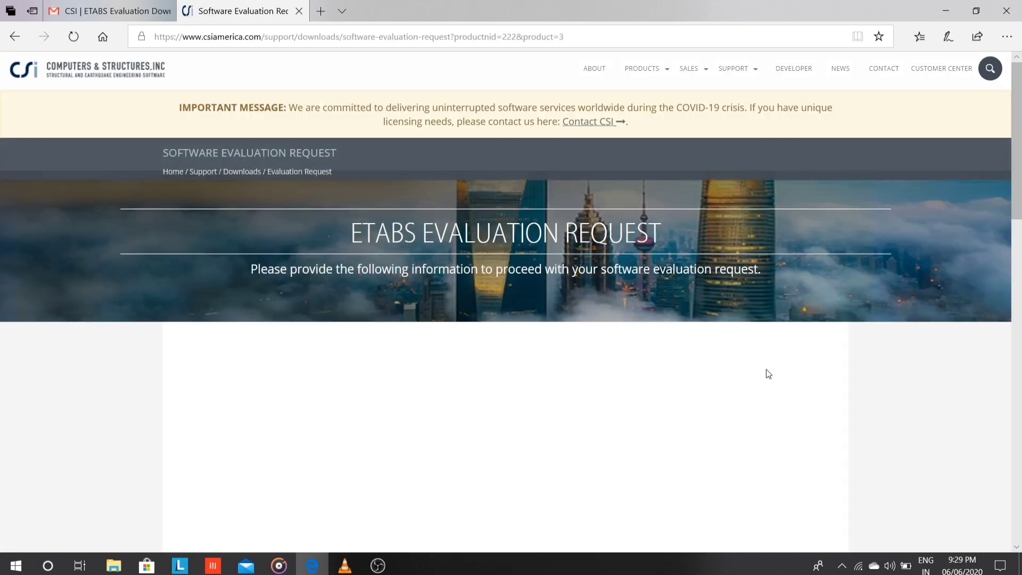
- Choose ETABS as the evaluation product and enter company name 'blue steel co'
scroll(360, 334, "down", 2)
left_click(391, 313)
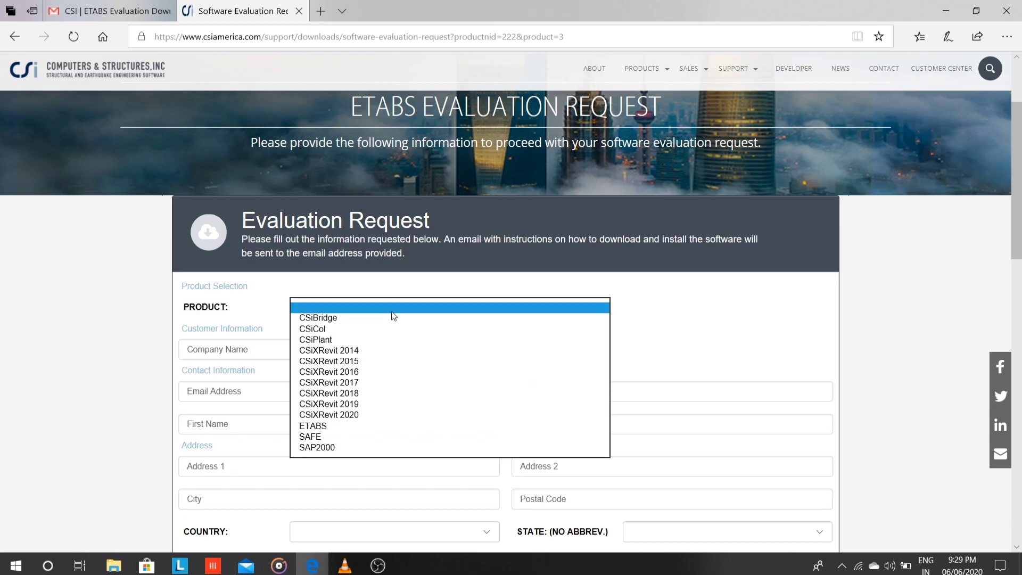
left_click(334, 426)
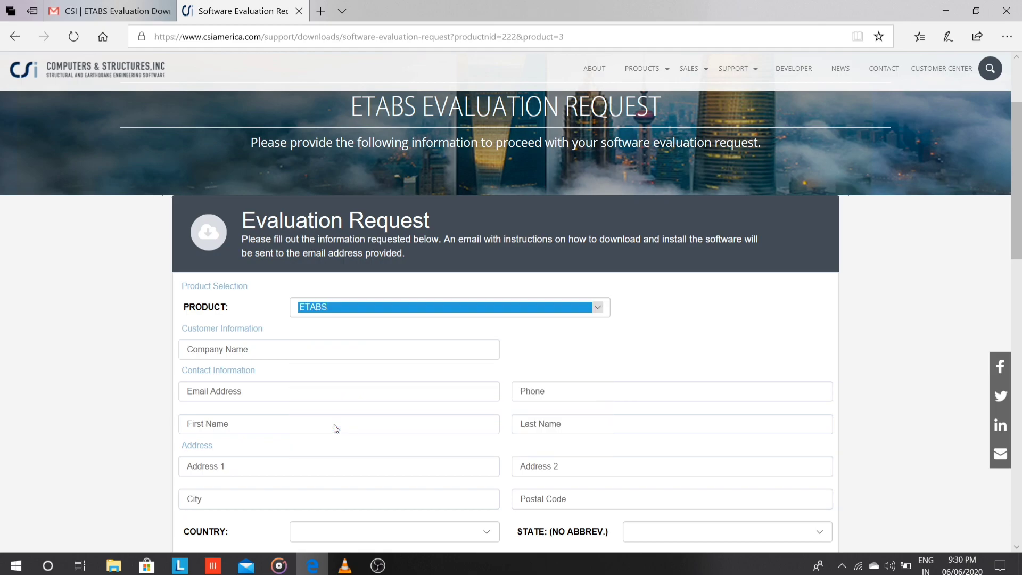
left_click(357, 349)
type("ble")
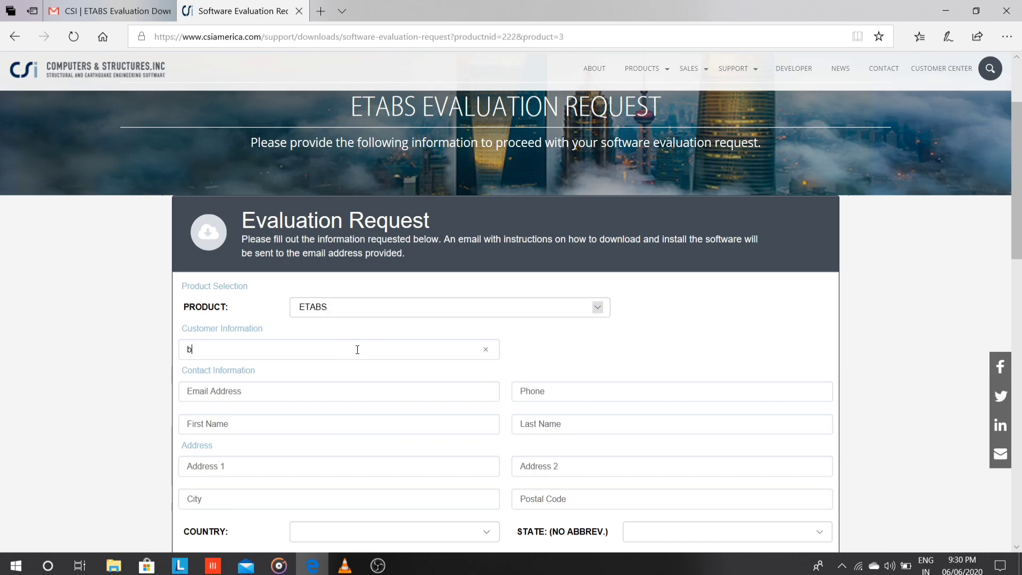
key("BackSpace")
key("BackSpace")
type("ue steel co")
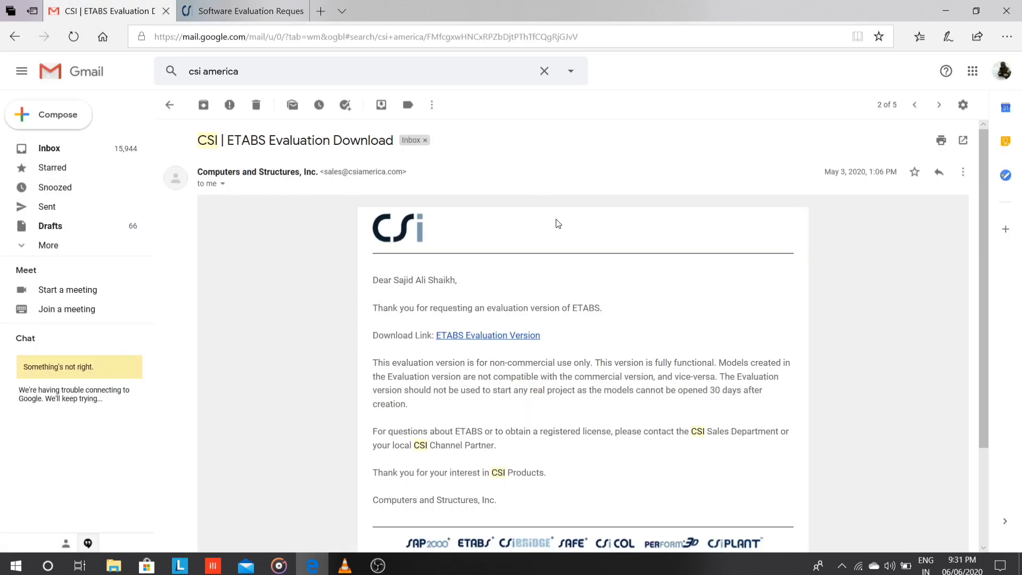
- Scroll through the 'CSI | ETABS Evaluation Download' email to reach the download link
scroll(585, 280, "down", 2)
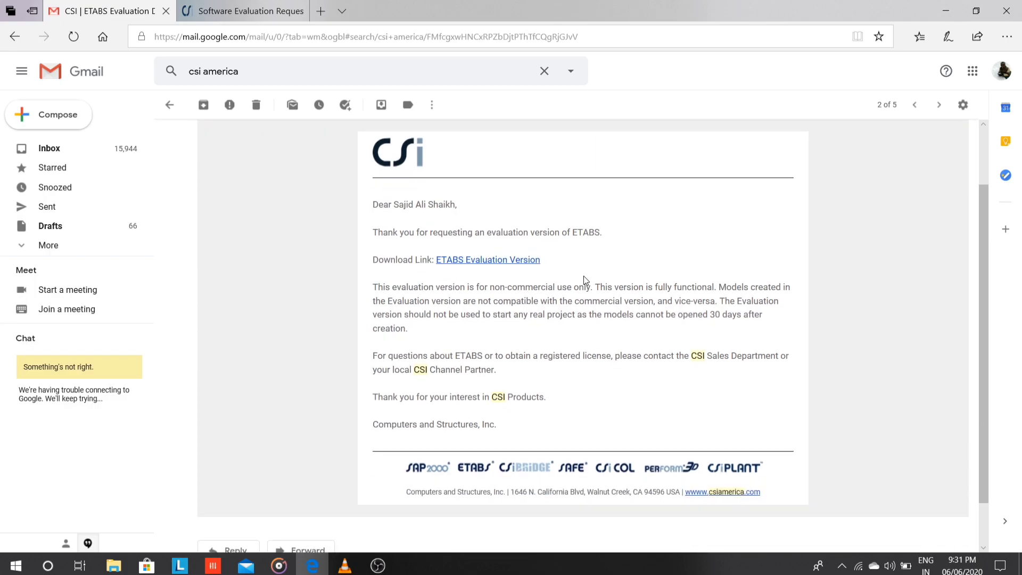
scroll(586, 280, "up", 1)
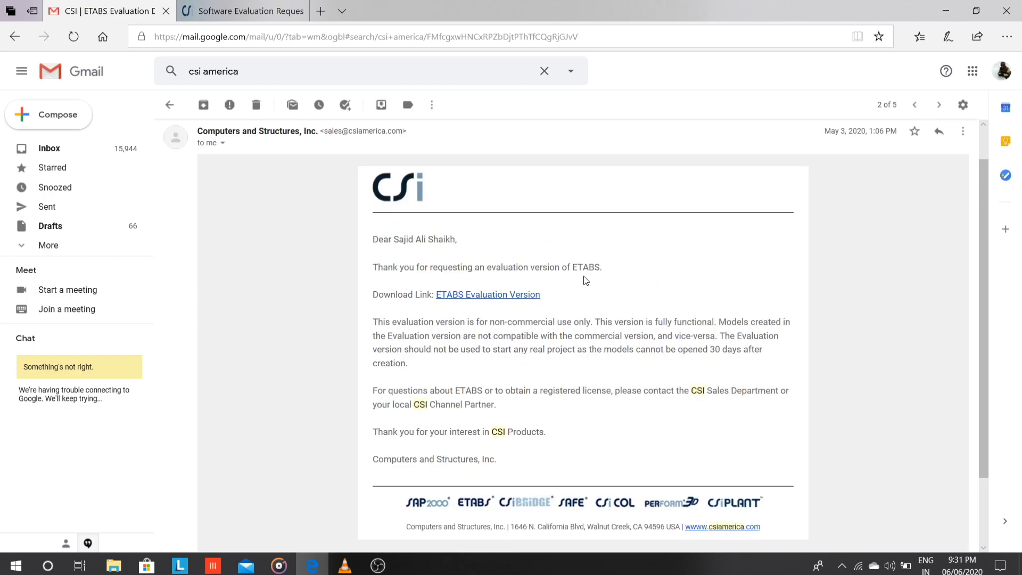
scroll(586, 281, "up", 1)
scroll(586, 281, "down", 1)
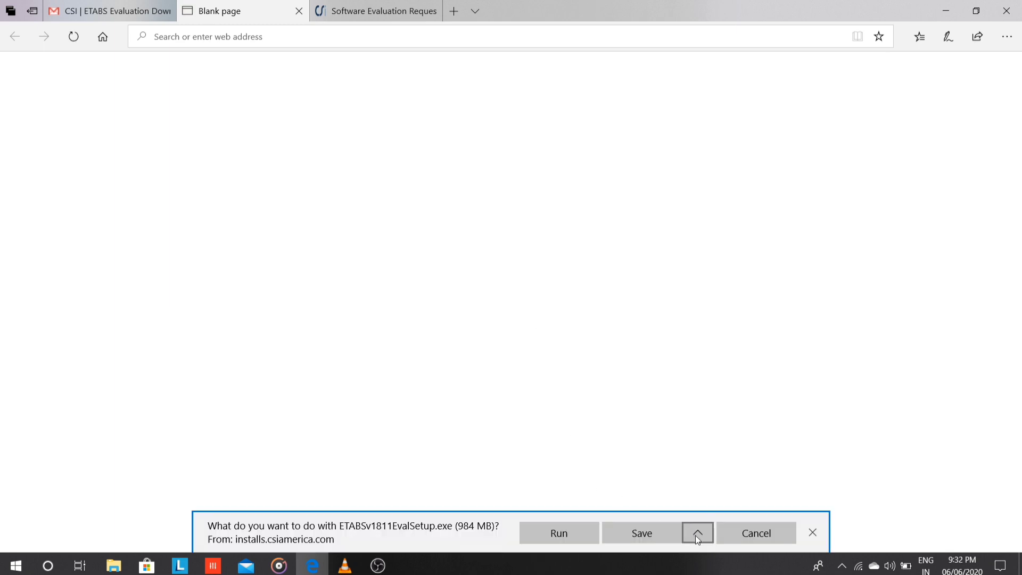
- Run the downloaded ETABSv1811EvalSetup installer from the Etabs folder as administrator
left_click(697, 535)
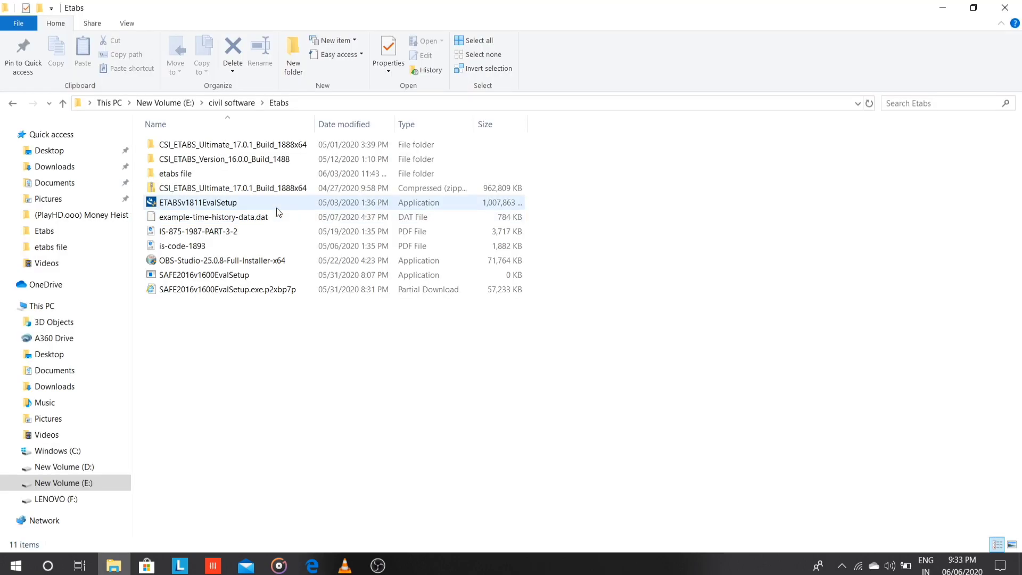
double_click(276, 207)
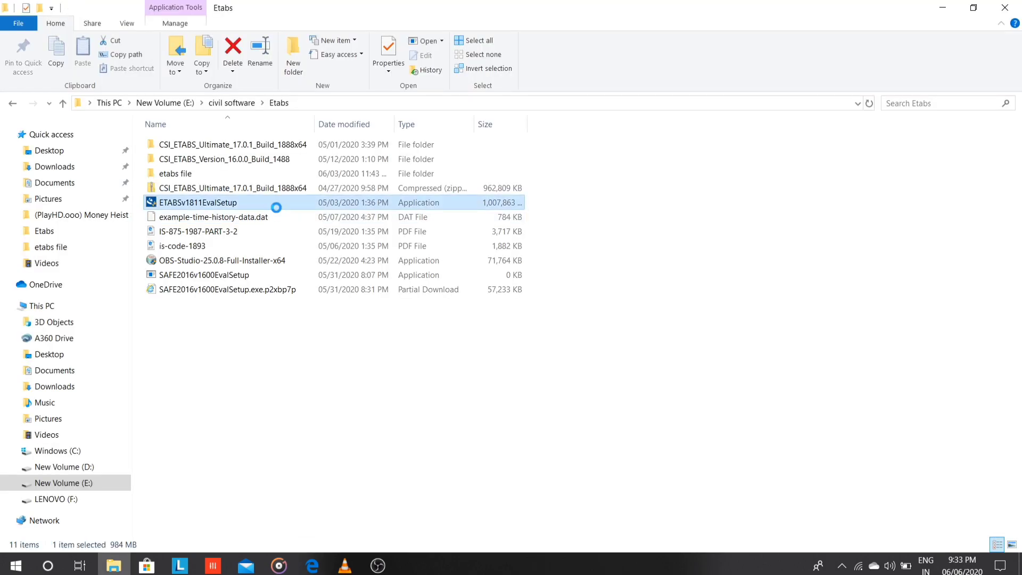
right_click(277, 207)
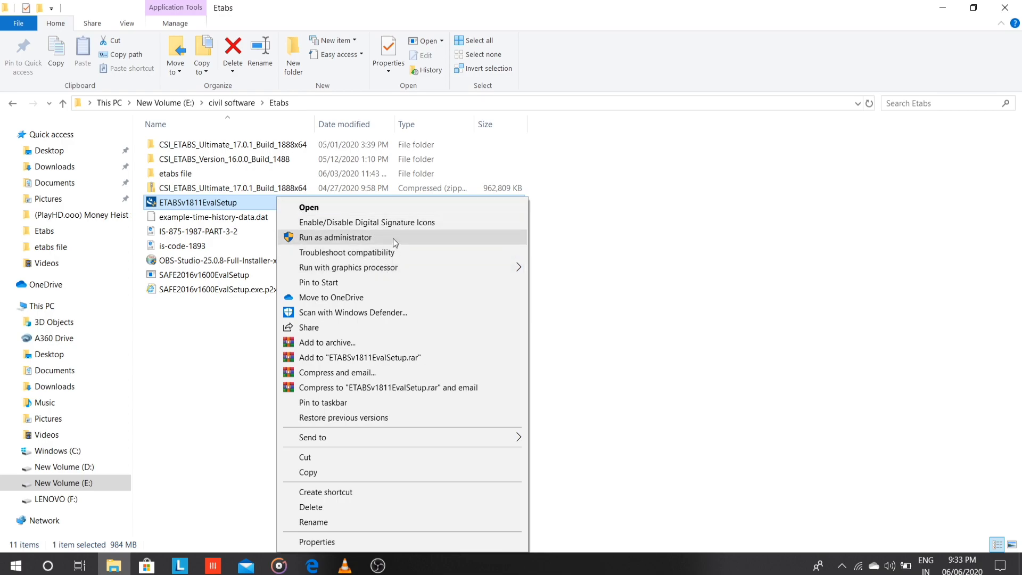
left_click(393, 237)
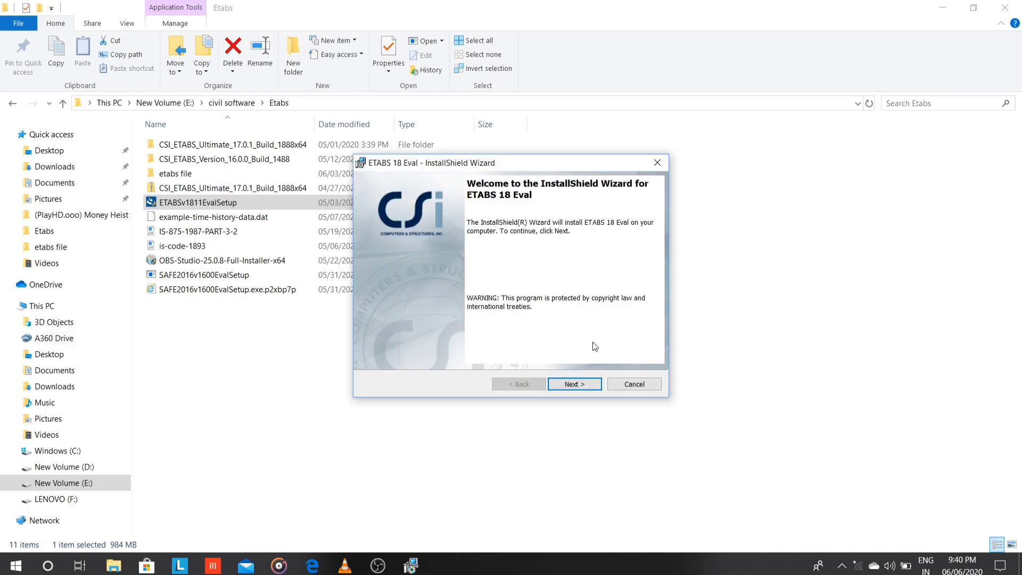
- Accept the ETABS licence agreement and enter organization 'blue stee'
left_click(576, 385)
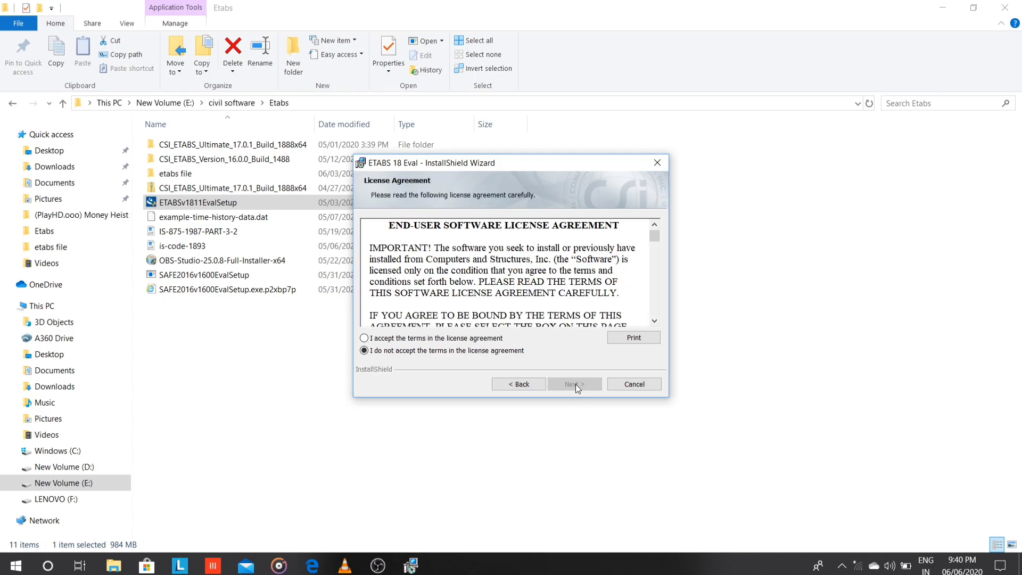
left_click(365, 339)
left_click(569, 384)
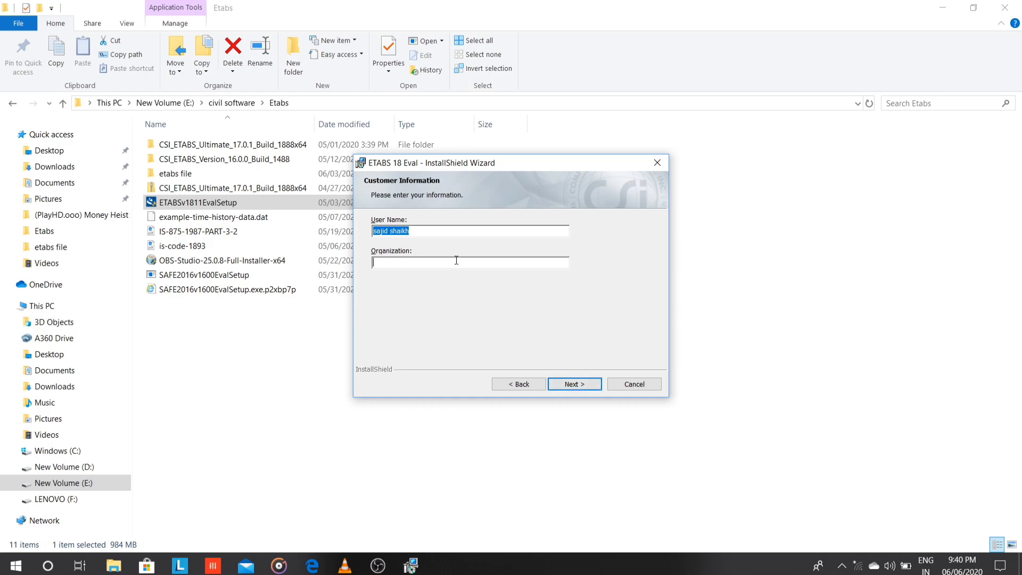
type("blue steel")
- Keep the default install folder and native image generation, and start installing
left_click(574, 385)
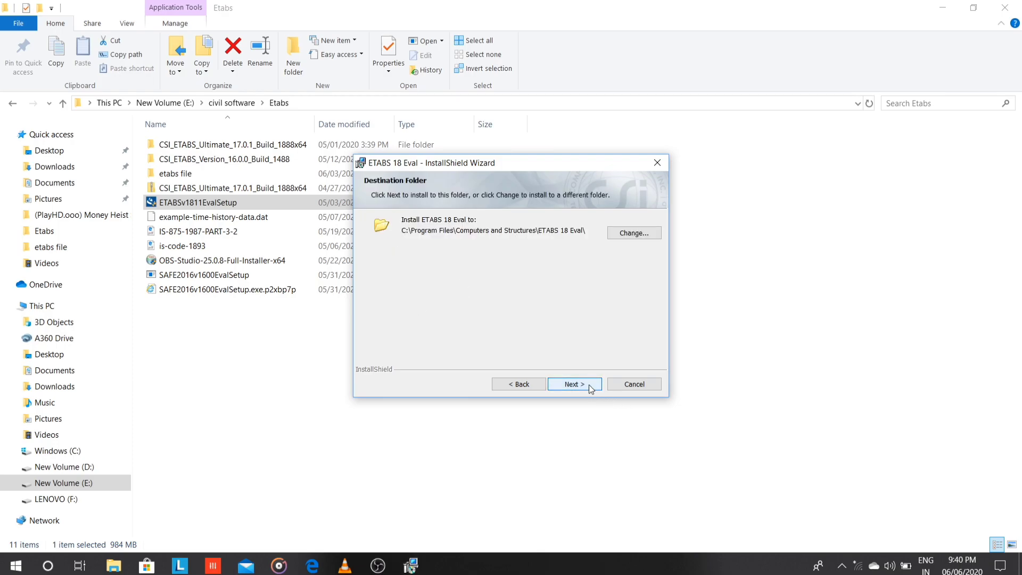
left_click(590, 388)
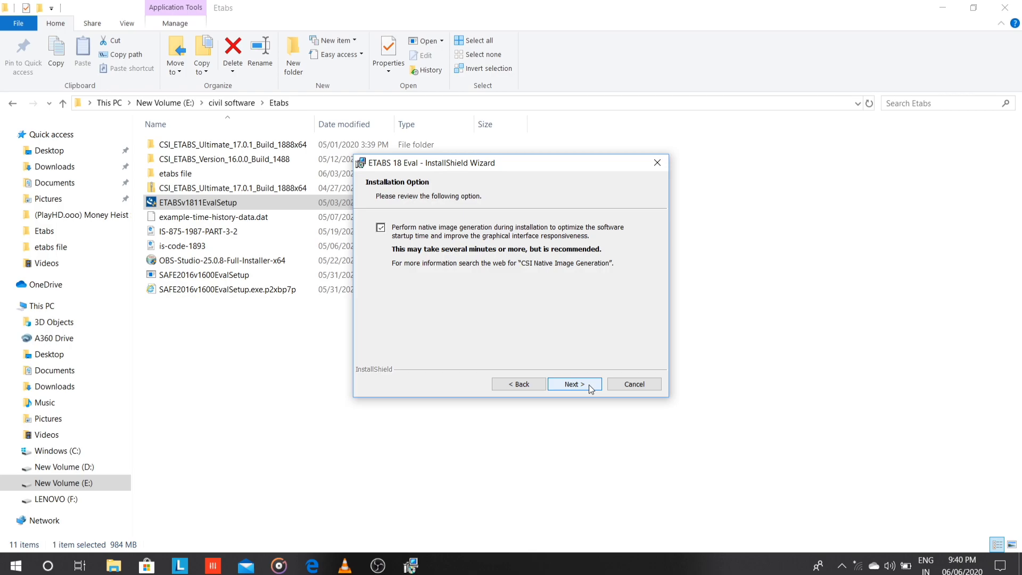
left_click(590, 387)
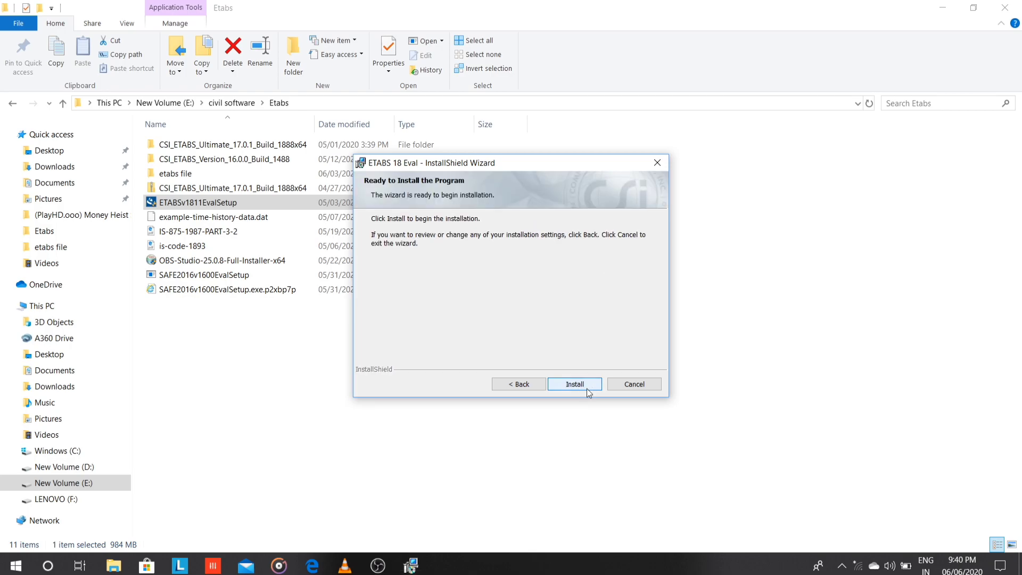
left_click(595, 386)
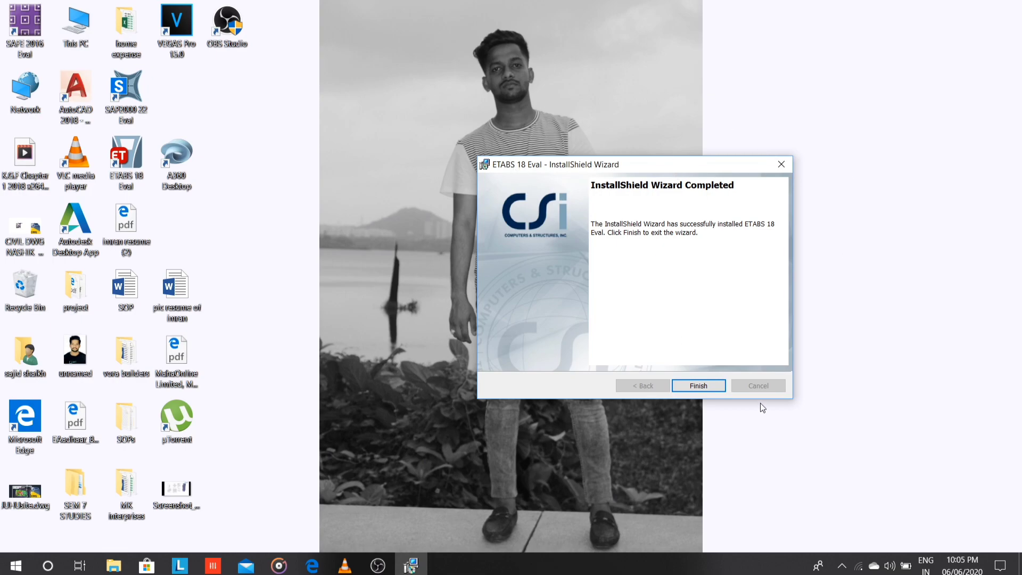
- Finish the installer and launch ETABS 18 Eval as administrator from its desktop shortcut
left_click(706, 385)
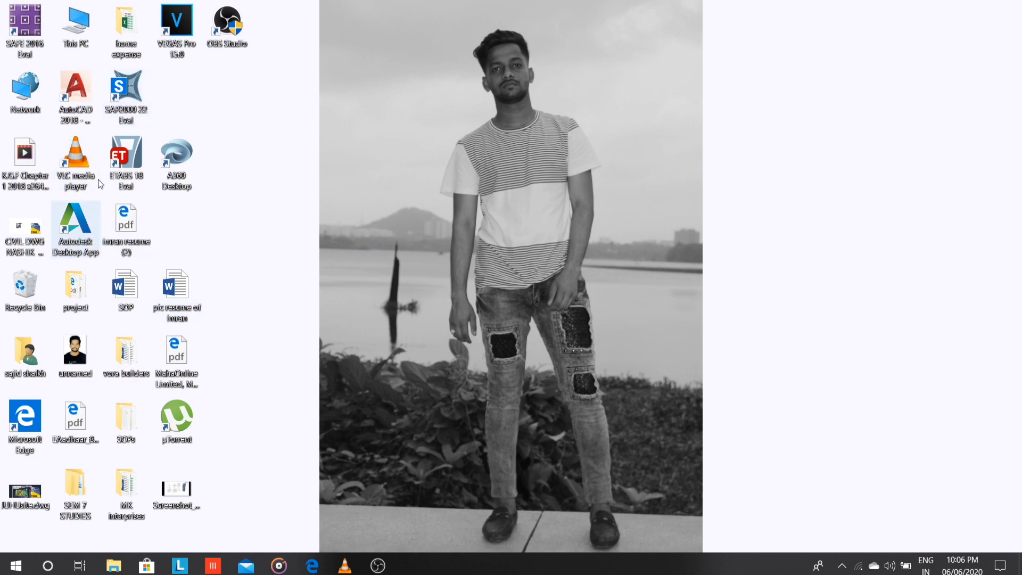
double_click(127, 159)
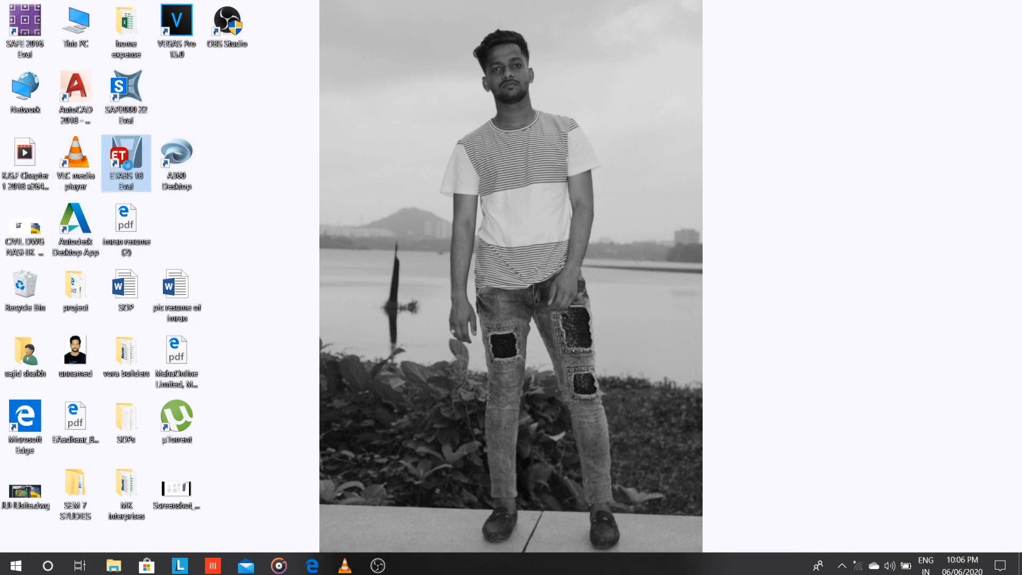
right_click(128, 165)
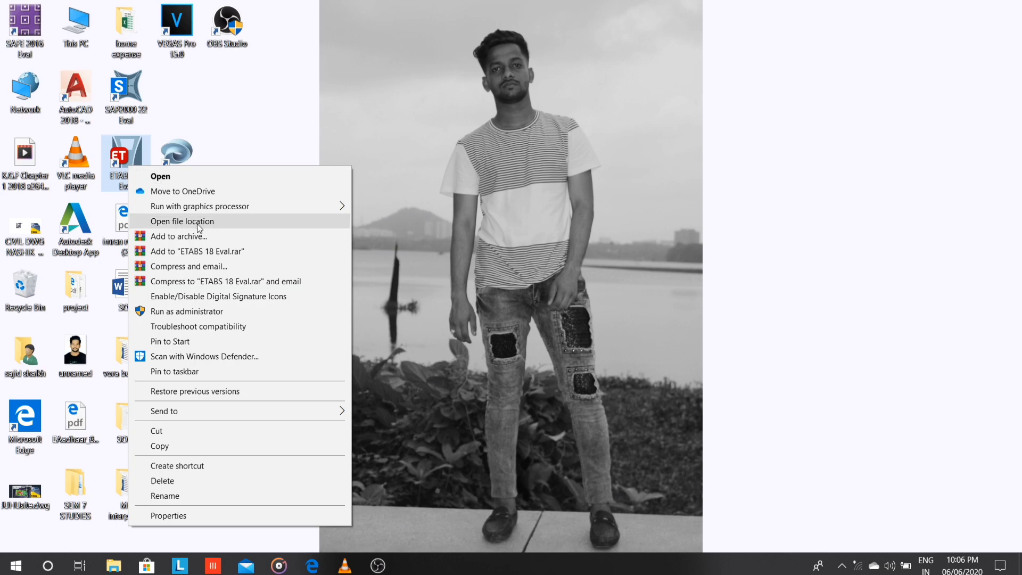
left_click(231, 316)
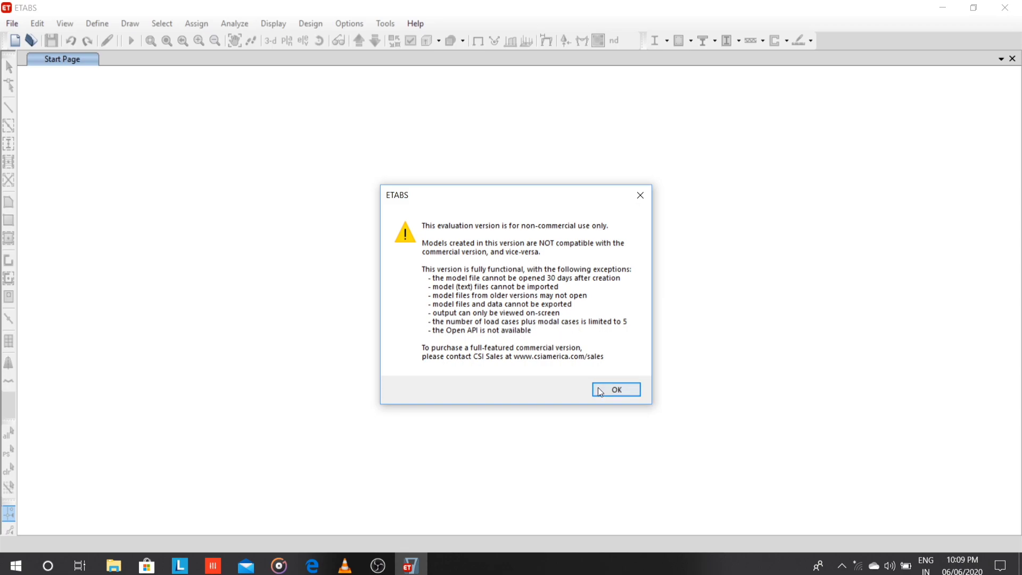
- Dismiss the ETABS evaluation-version notice with OK
left_click(628, 391)
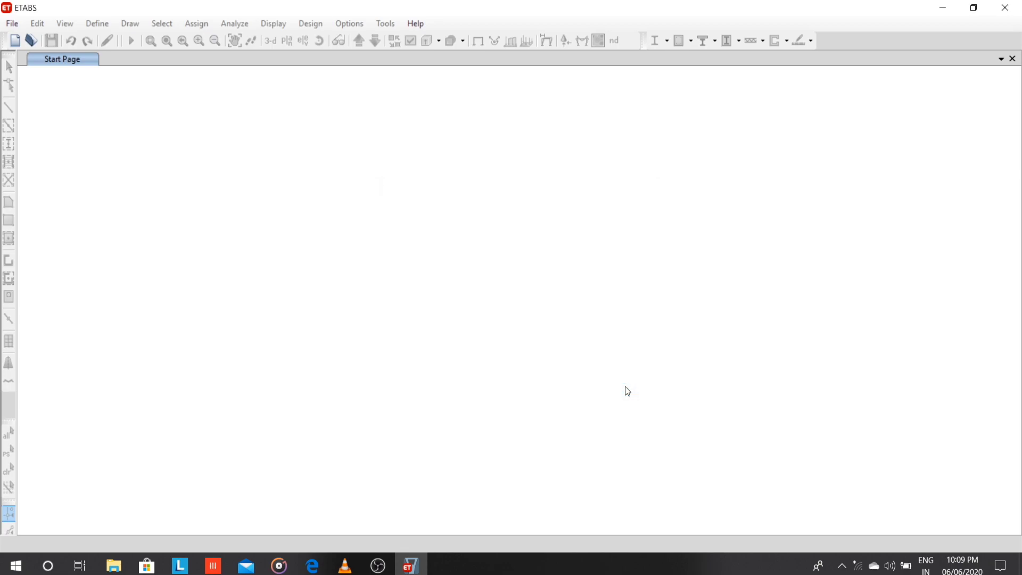